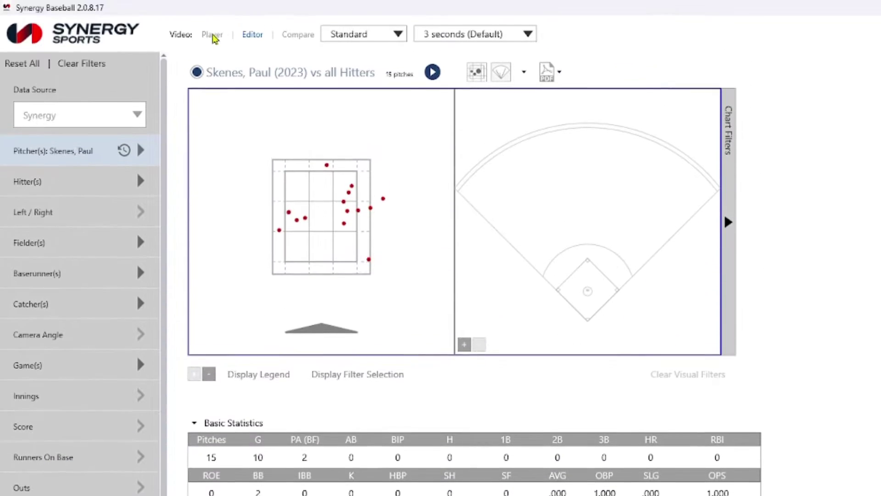
Switch the video from Player to Editor mode so the Standard and 3-second clip options appear.
{"action": "left_click", "coordinate": [212, 35]}
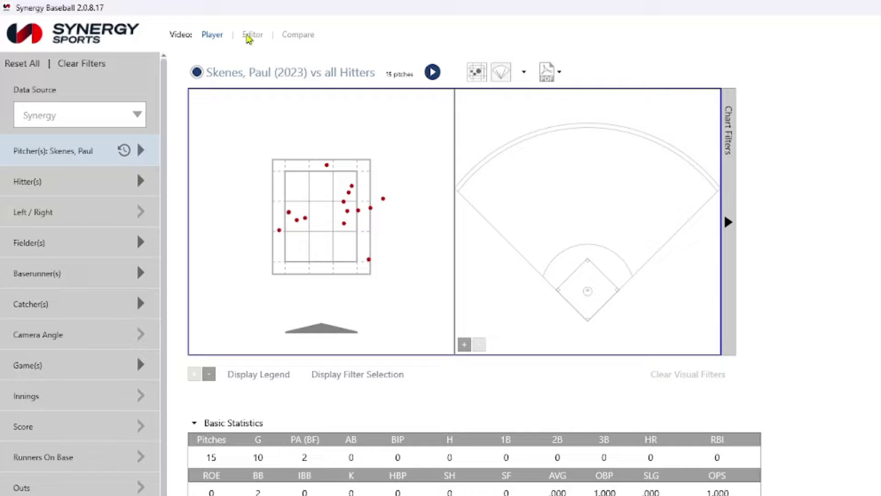
{"action": "left_click", "coordinate": [247, 38]}
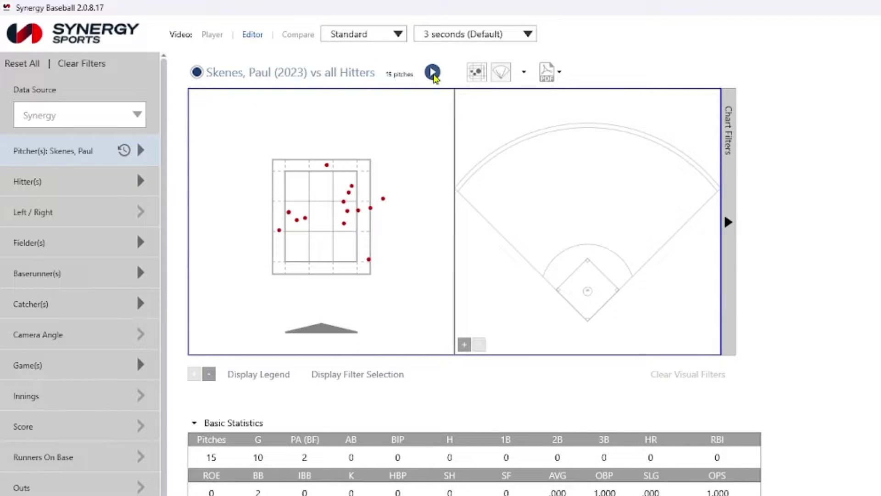
Send the pitcher's 3-0 pitches to Sports Editor, pause playback and select the second clip.
{"action": "left_click", "coordinate": [432, 72]}
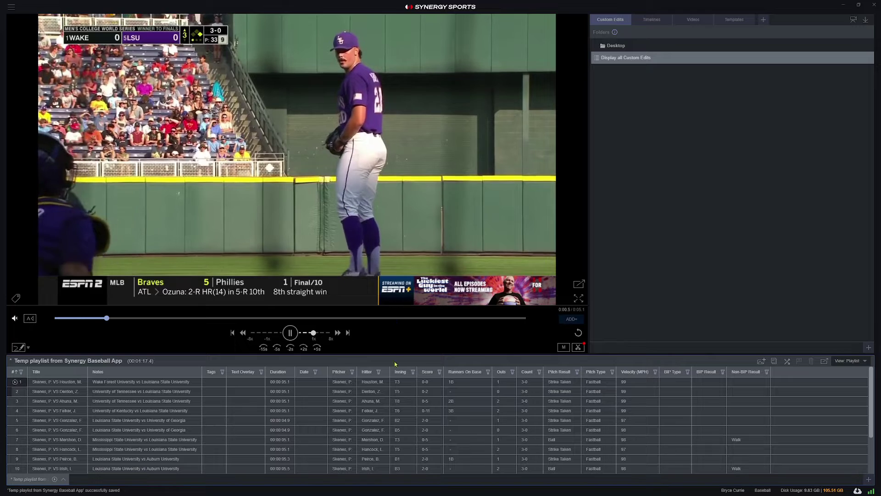
{"action": "left_click", "coordinate": [290, 333]}
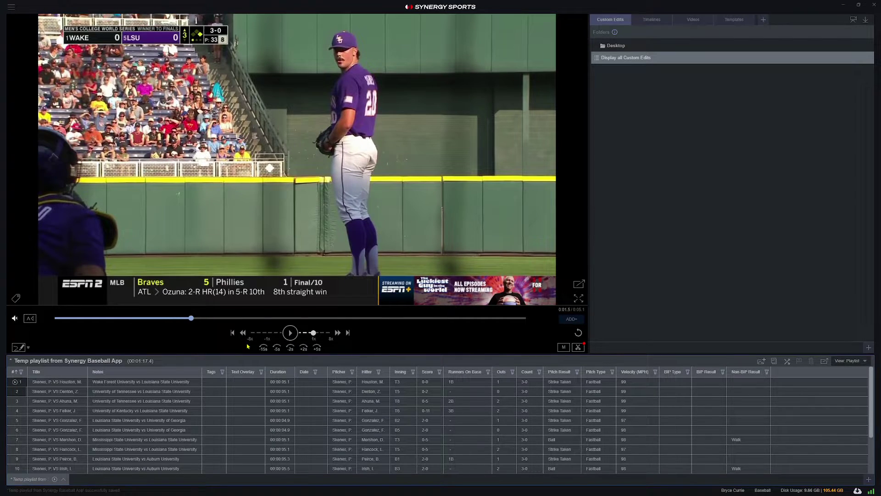
{"action": "left_click", "coordinate": [30, 391]}
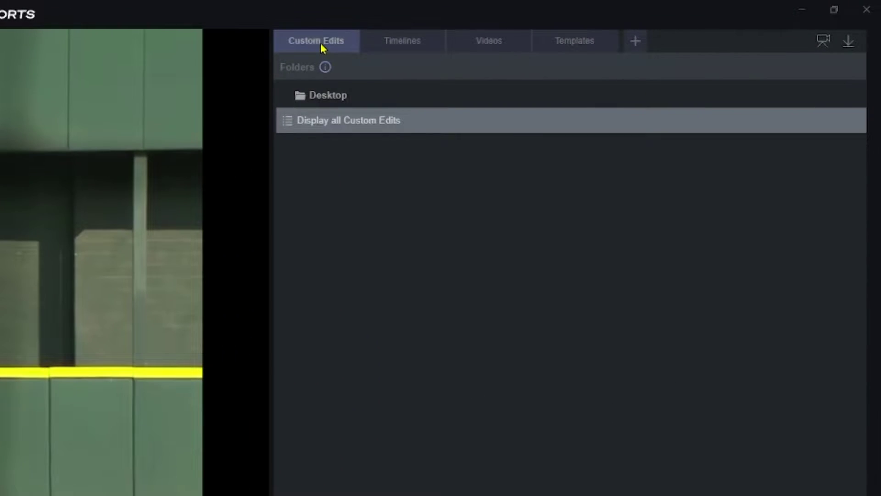
Create a new empty custom edit named 'LSU Scout'.
{"action": "left_click", "coordinate": [634, 44]}
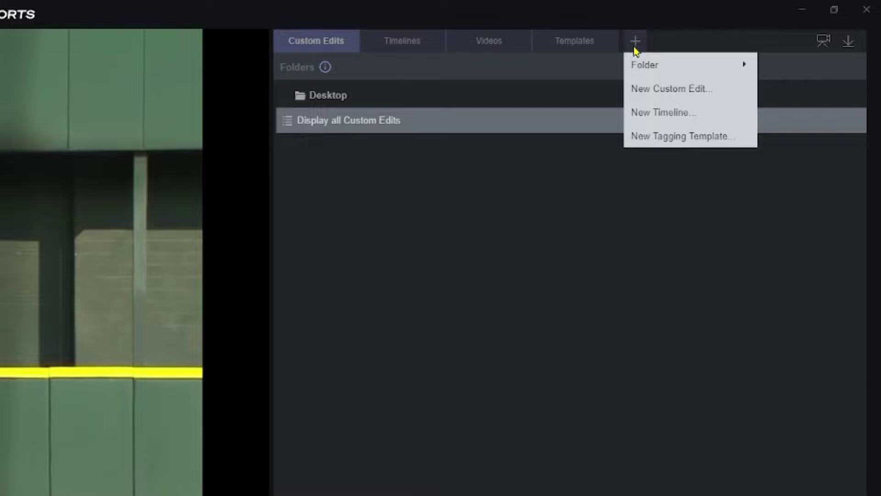
{"action": "left_click", "coordinate": [654, 89]}
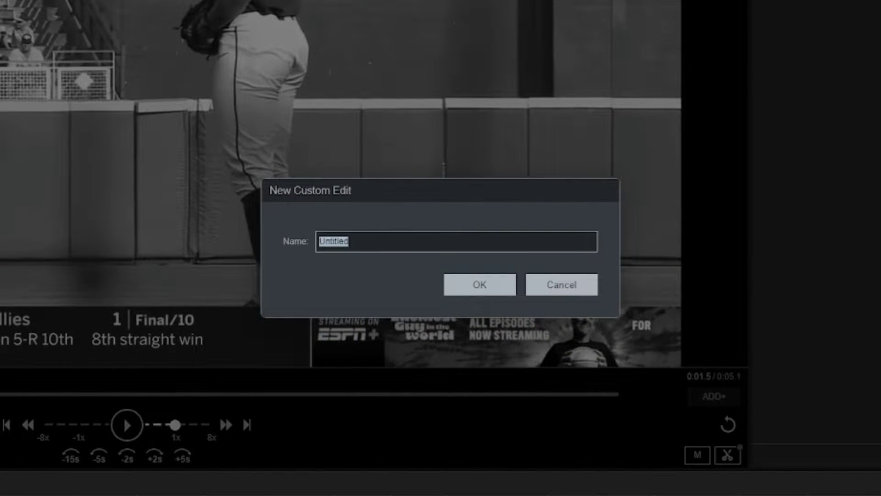
{"action": "type", "text": "LSU Scout"}
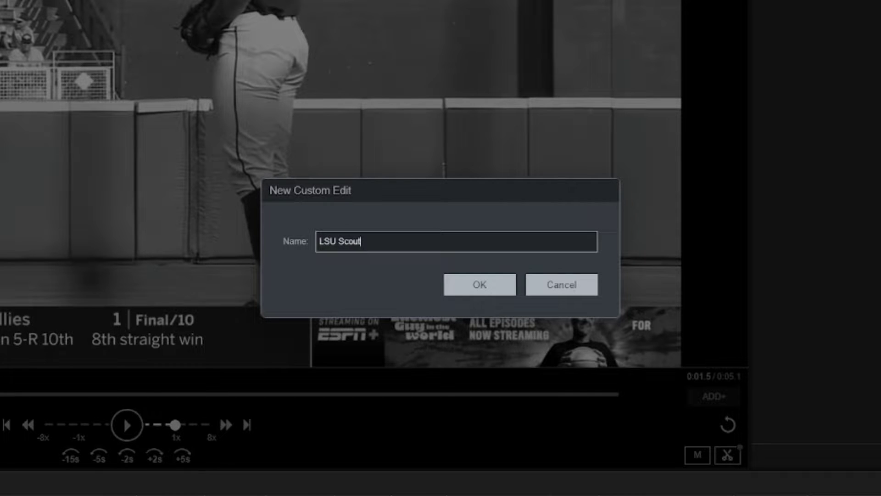
{"action": "left_click", "coordinate": [493, 274]}
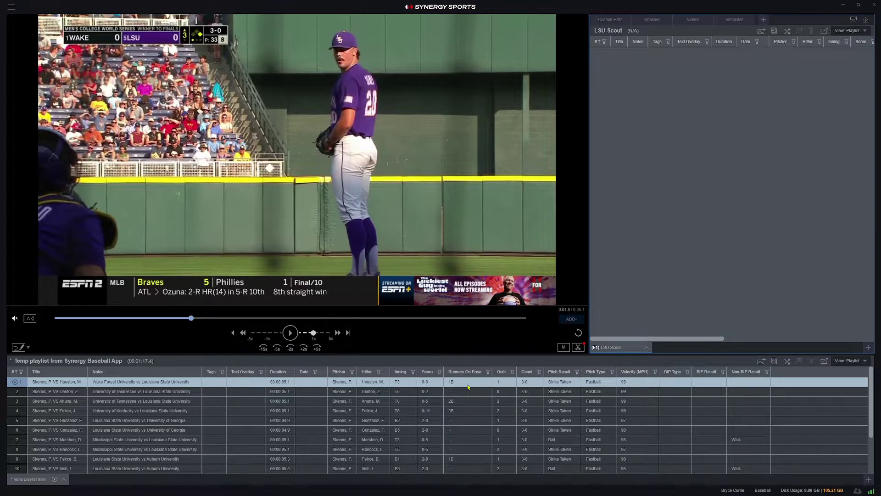
Filter the temp playlist's Runners On Base column to 1B, leaving three 3-0 clips.
{"action": "key", "text": "Down"}
{"action": "key", "text": "Down"}
{"action": "key", "text": "Down"}
{"action": "key", "text": "Down"}
{"action": "key", "text": "Down"}
{"action": "key", "text": "Down"}
{"action": "key", "text": "Down"}
{"action": "key", "text": "Down"}
{"action": "key", "text": "Down"}
{"action": "scroll", "coordinate": [428, 390], "scroll_direction": "up", "scroll_amount": 3}
{"action": "left_click", "coordinate": [428, 390]}
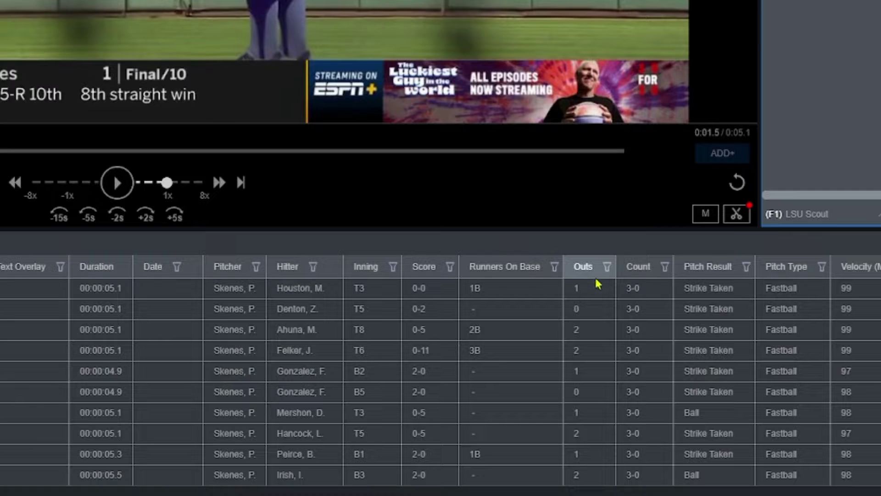
{"action": "left_click", "coordinate": [664, 268]}
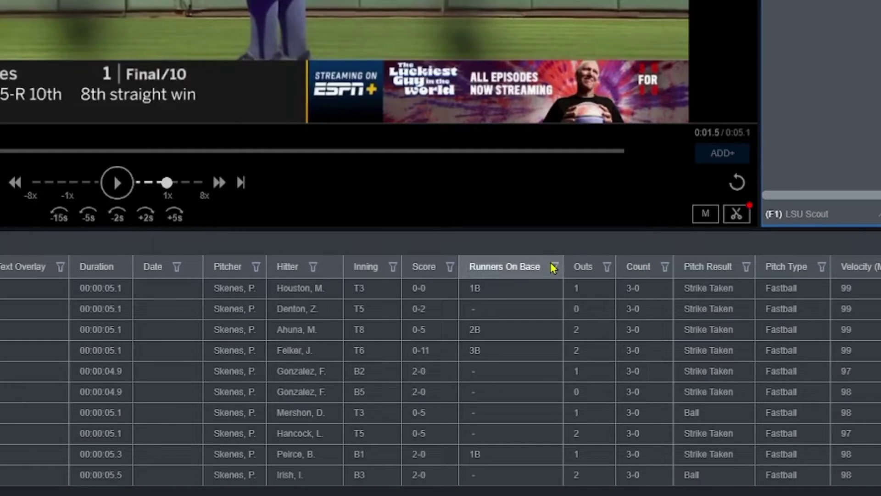
{"action": "left_click", "coordinate": [554, 268]}
{"action": "left_click", "coordinate": [486, 351]}
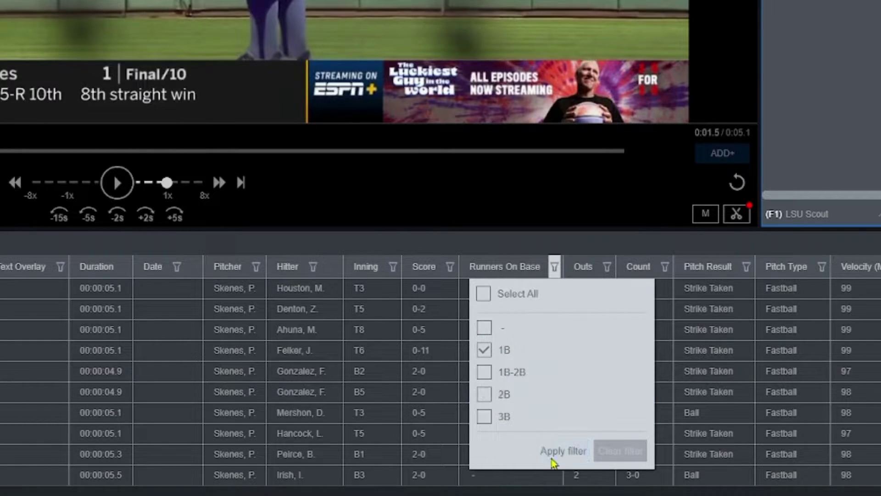
{"action": "left_click", "coordinate": [563, 452]}
{"action": "left_click", "coordinate": [563, 452]}
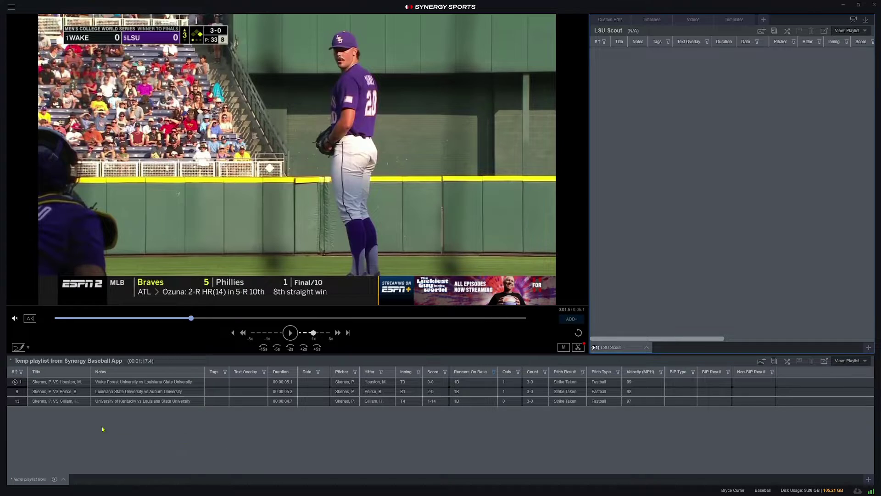
Add the first, Kentucky and Auburn runner-on-first clips to LSU Scout after previewing them.
{"action": "left_click", "coordinate": [47, 384]}
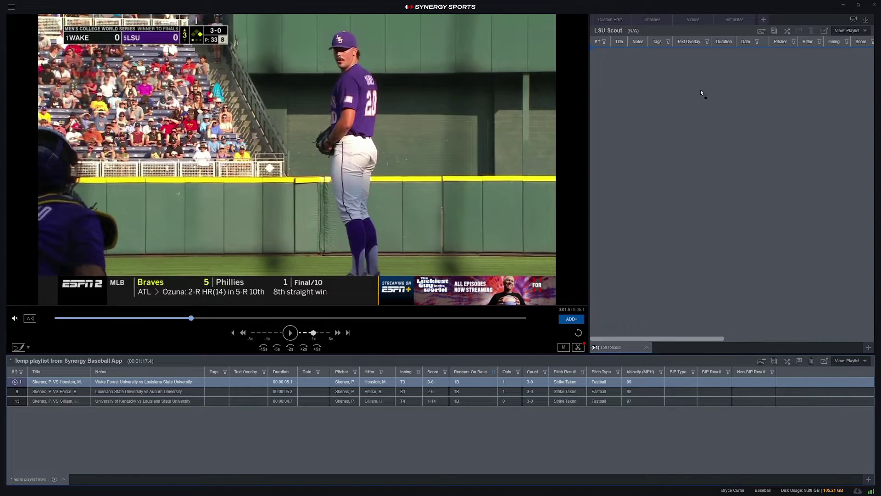
{"action": "left_click_drag", "start_coordinate": [702, 94], "coordinate": [700, 89]}
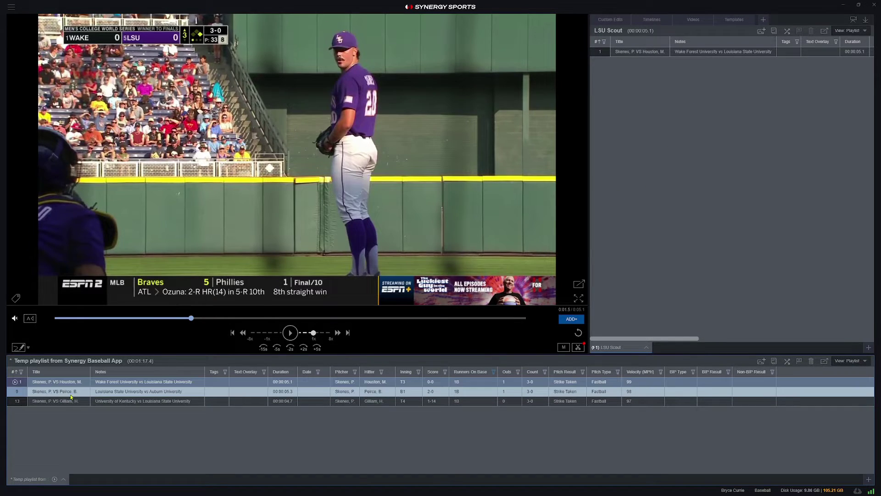
{"action": "left_click", "coordinate": [20, 400]}
{"action": "double_click", "coordinate": [18, 391]}
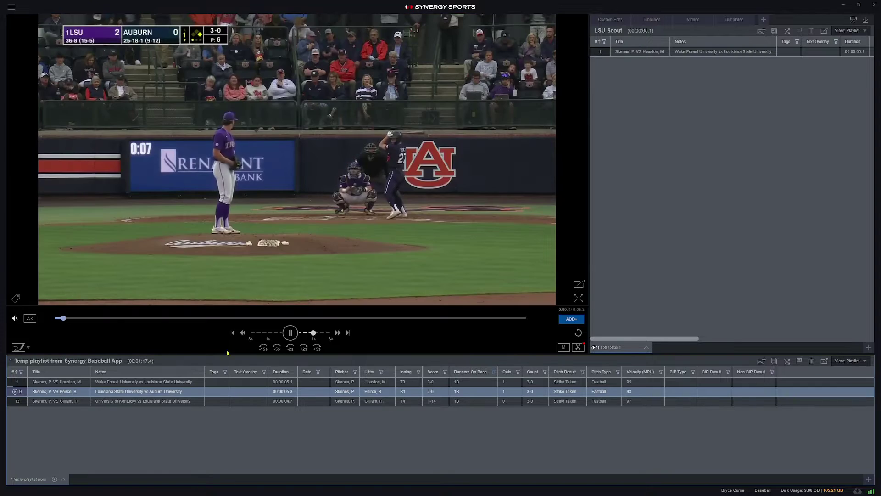
{"action": "left_click", "coordinate": [296, 334]}
{"action": "left_click", "coordinate": [13, 404]}
{"action": "double_click", "coordinate": [36, 401]}
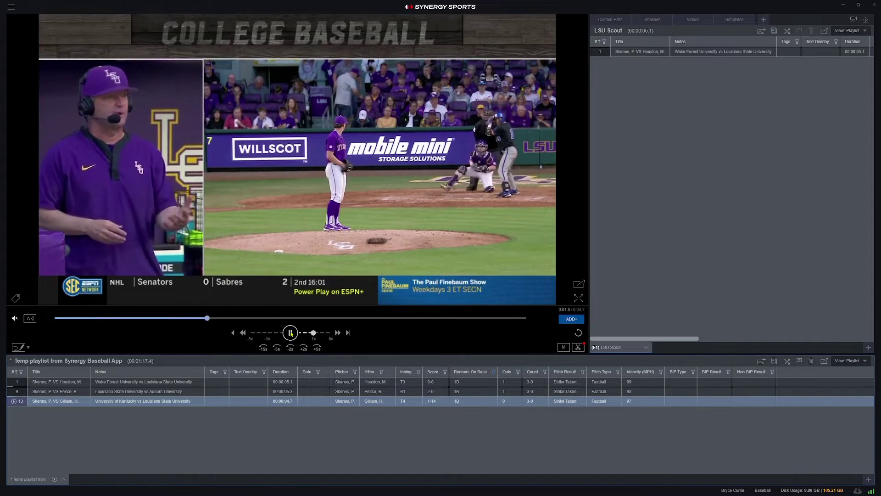
{"action": "key", "text": "space"}
{"action": "key", "text": "F1"}
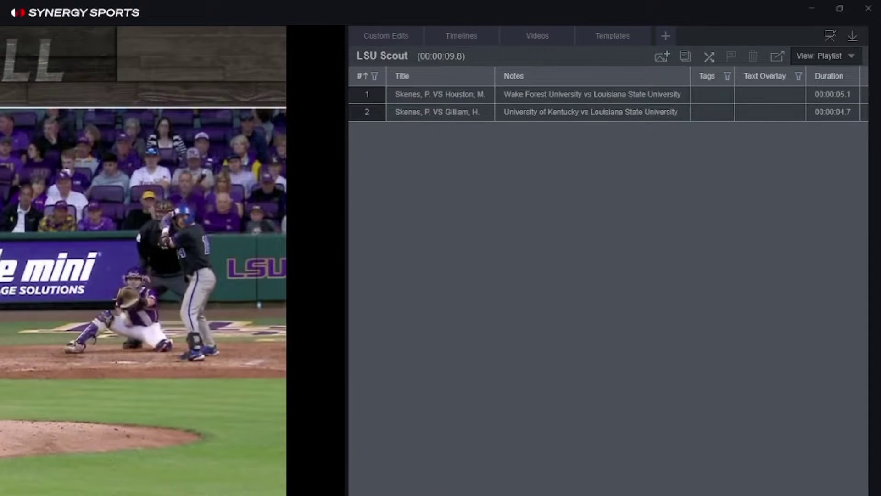
{"action": "key", "text": "F1"}
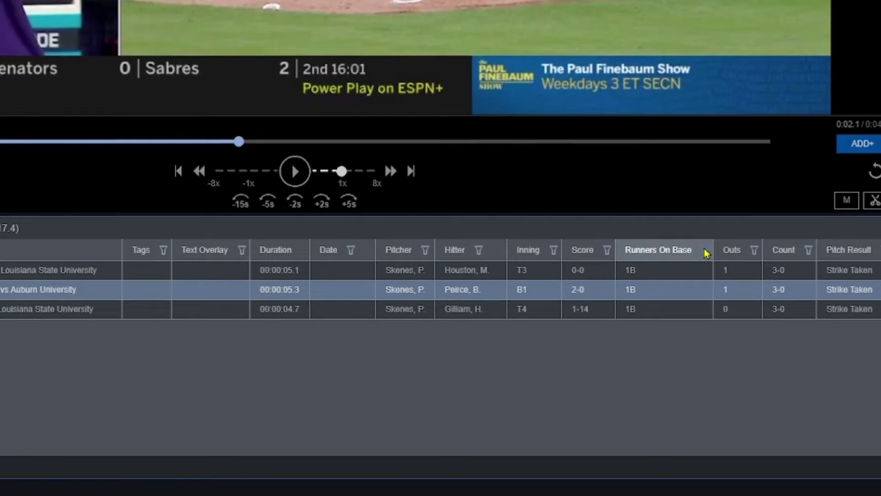
{"action": "left_click", "coordinate": [705, 251]}
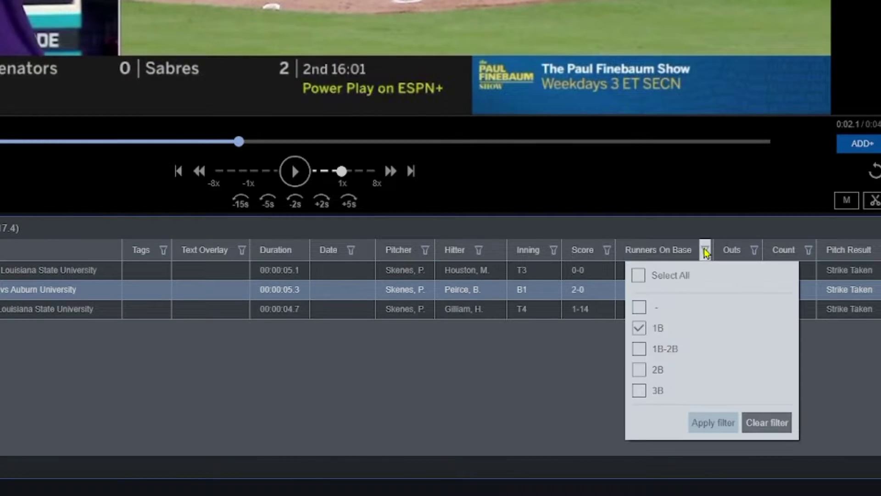
Clear the Runners On Base filter and minimize the editor to return to Synergy Baseball.
{"action": "left_click", "coordinate": [768, 424]}
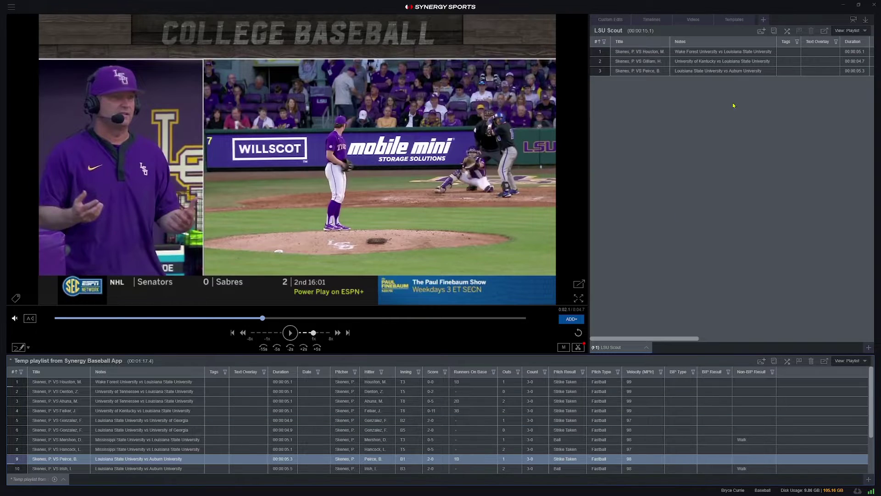
{"action": "left_click", "coordinate": [842, 4]}
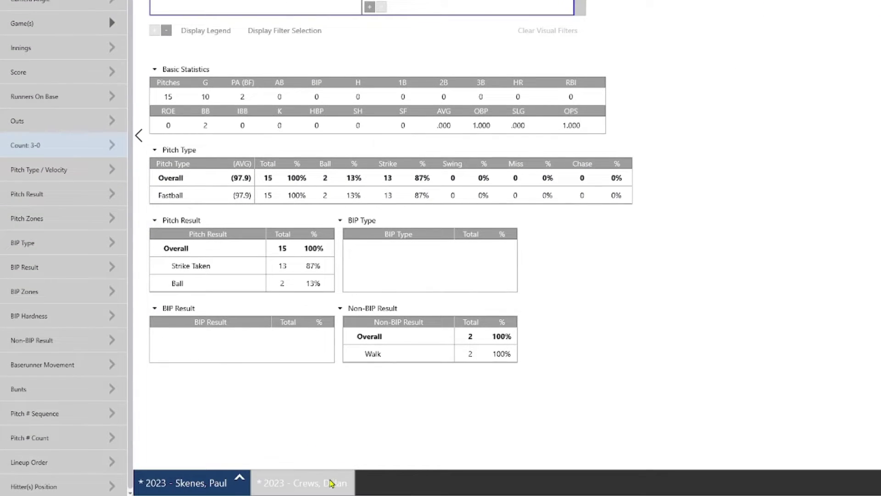
On the hitter's 2023 stats, select the middle-zone 3-0 pitches and send those 3 to the editor.
{"action": "left_click", "coordinate": [331, 483]}
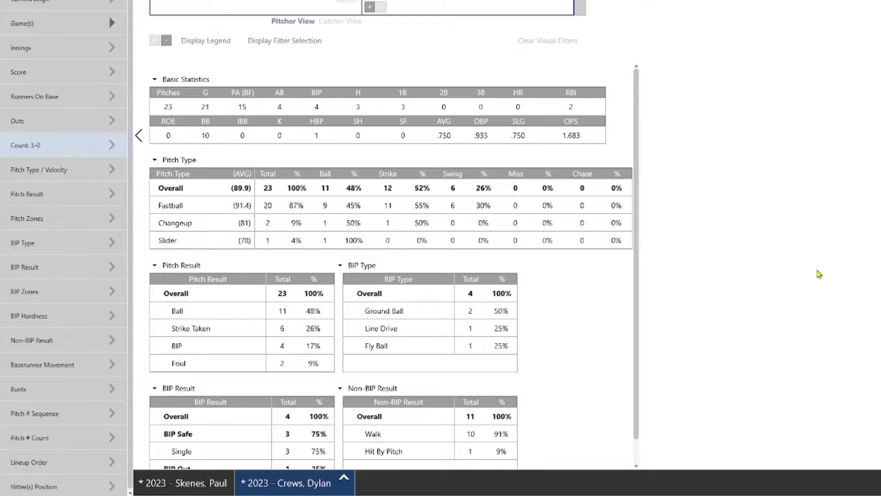
{"action": "left_click", "coordinate": [279, 41]}
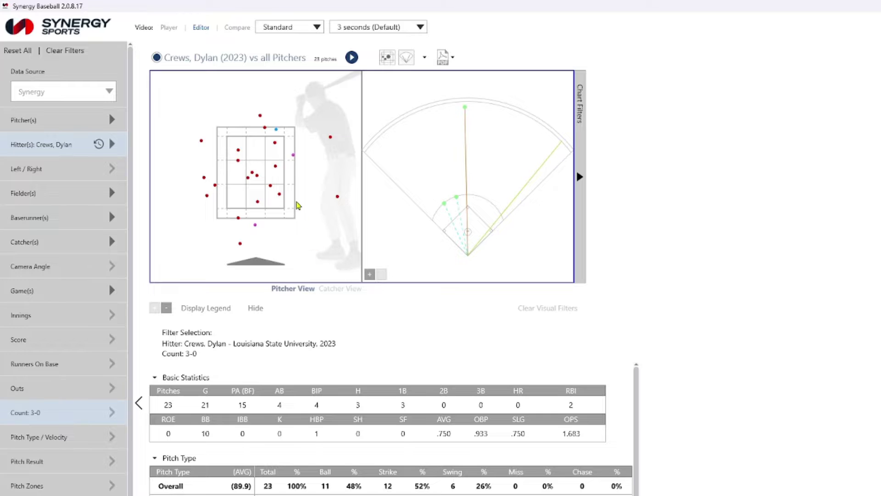
{"action": "left_click_drag", "start_coordinate": [249, 175], "coordinate": [262, 186]}
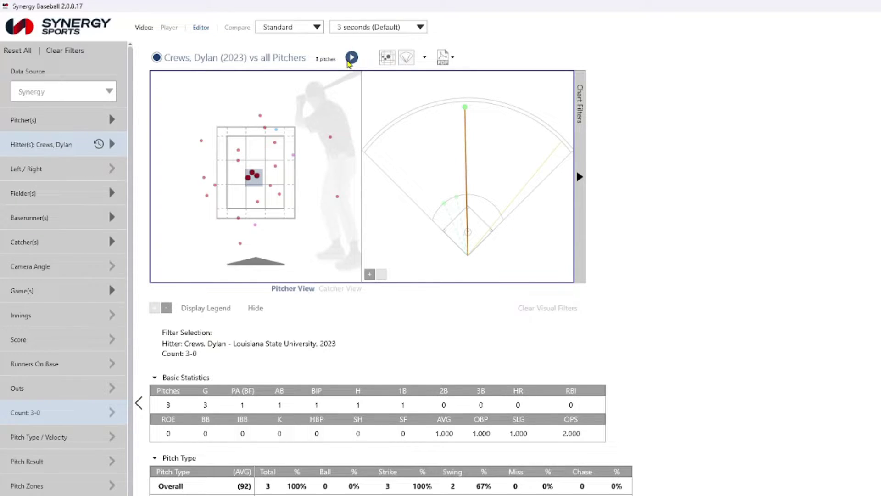
{"action": "left_click", "coordinate": [349, 59]}
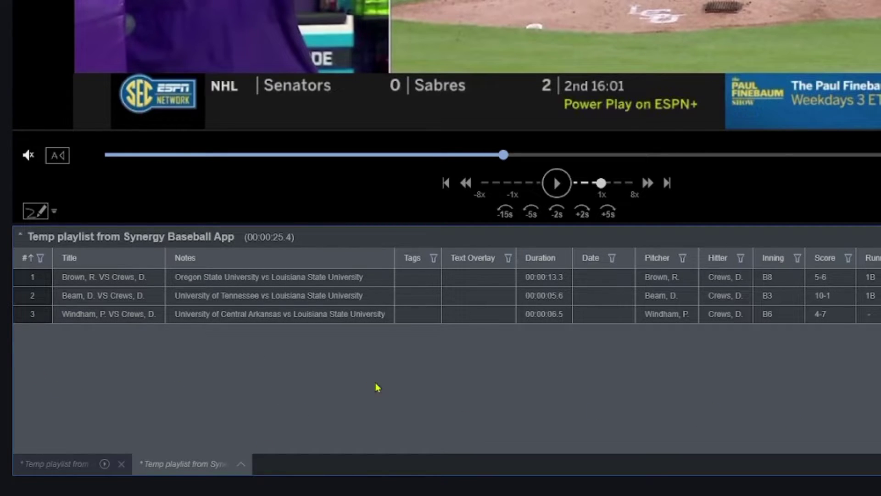
Review the first temp clip with -5s and +2s, then load Beam vs Crews and scrub back.
{"action": "double_click", "coordinate": [29, 282]}
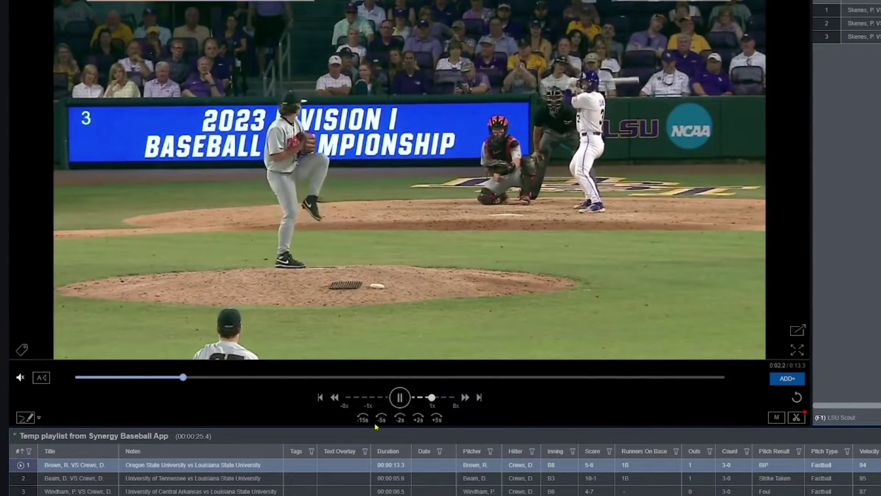
{"action": "left_click", "coordinate": [381, 419]}
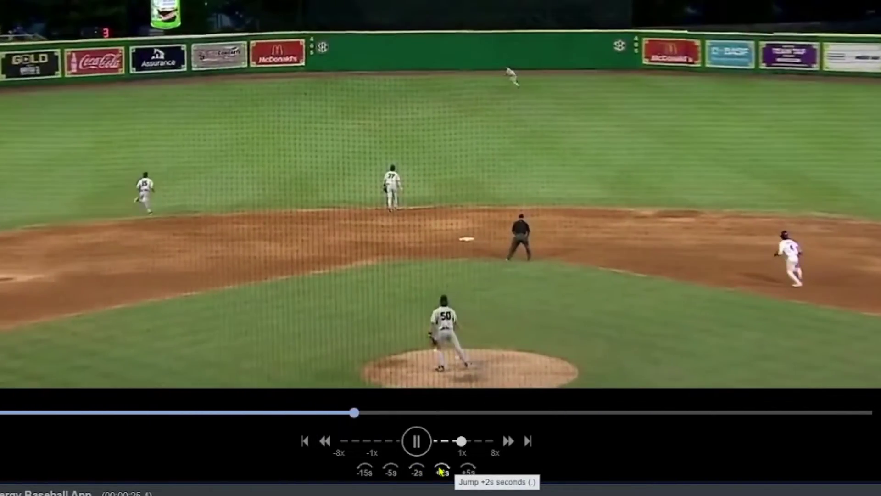
{"action": "left_click", "coordinate": [440, 471]}
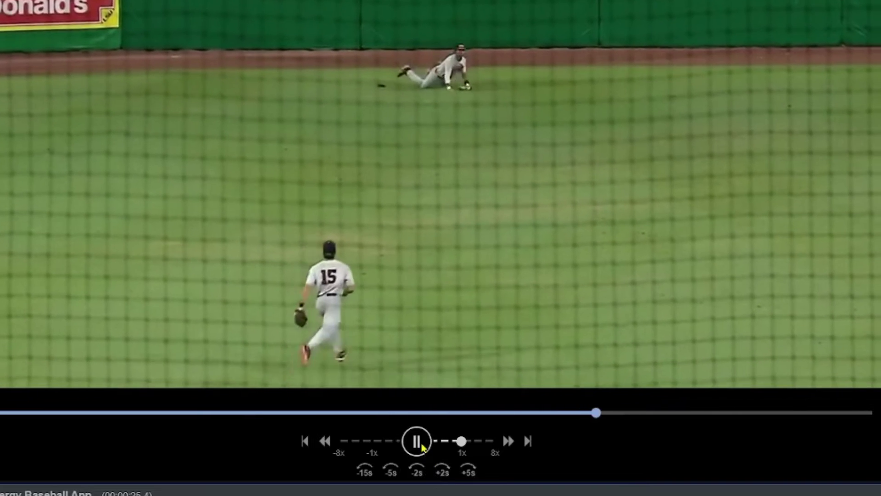
{"action": "key", "text": "space"}
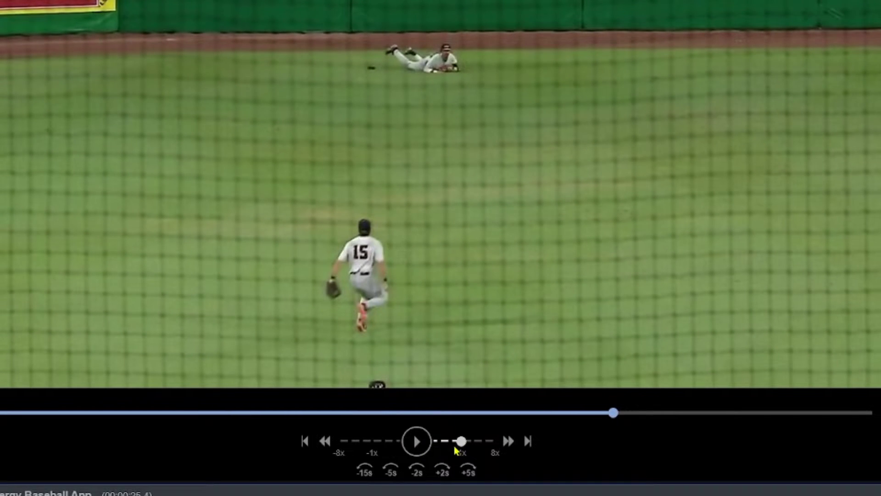
{"action": "left_click", "coordinate": [526, 444]}
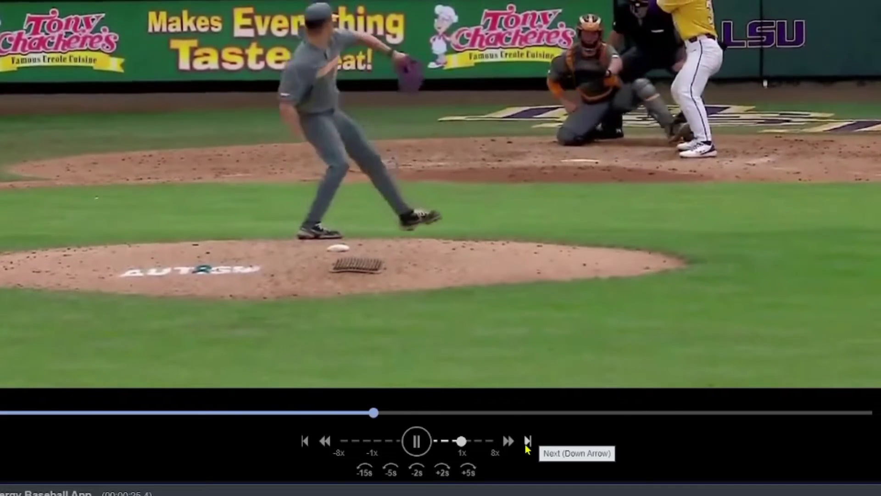
{"action": "left_click", "coordinate": [428, 443]}
{"action": "left_click_drag", "start_coordinate": [704, 413], "coordinate": [623, 422]}
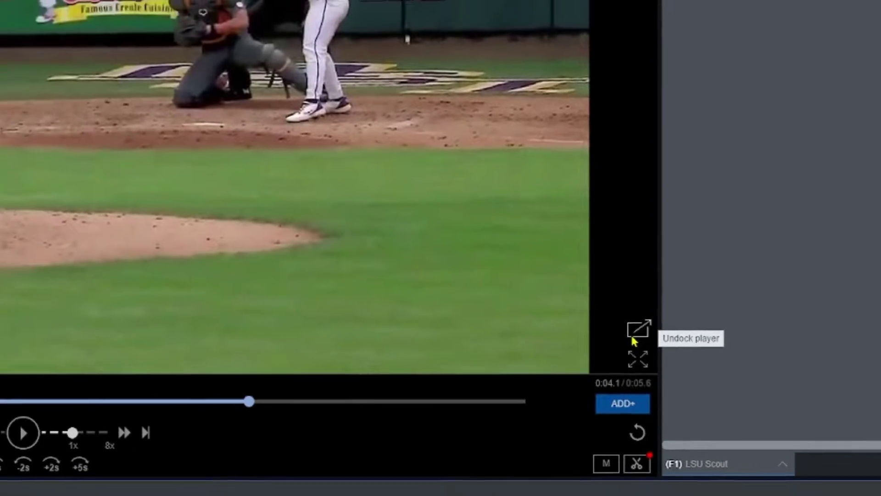
{"action": "left_click", "coordinate": [619, 340]}
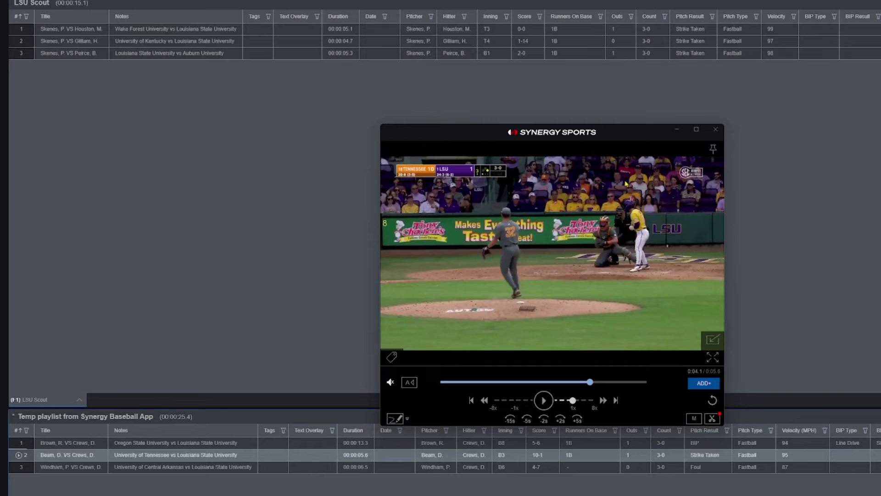
{"action": "left_click_drag", "start_coordinate": [596, 133], "coordinate": [355, 98]}
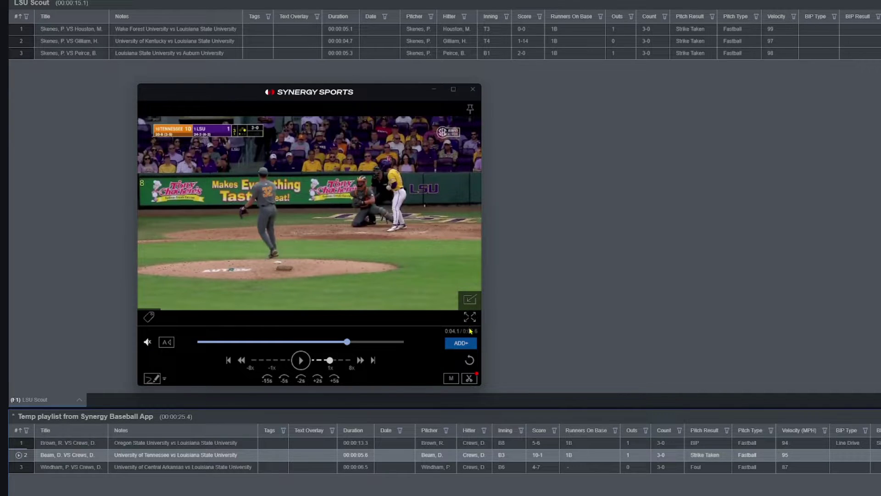
{"action": "left_click", "coordinate": [470, 300]}
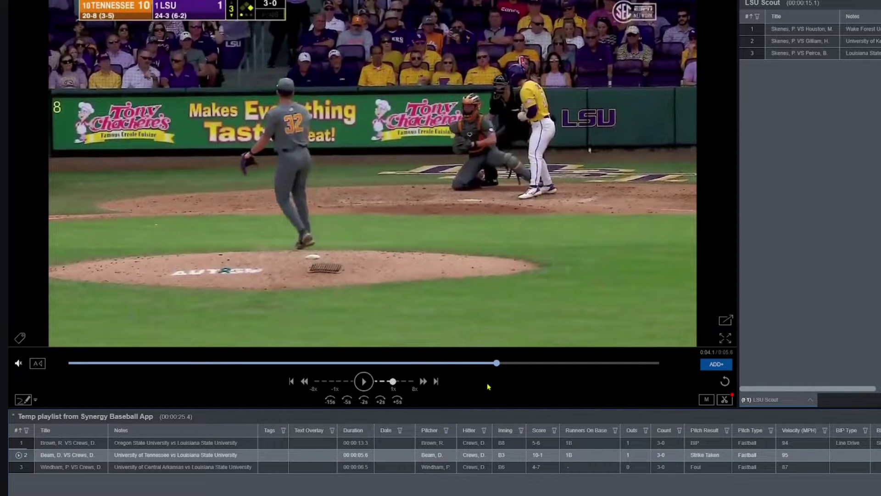
{"action": "left_click", "coordinate": [366, 382]}
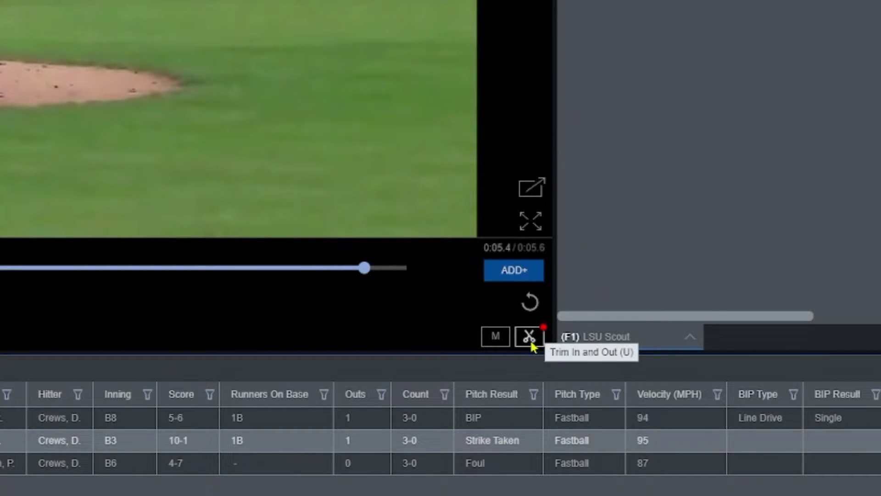
Trim Beam vs Crews to 0:01.8–0:04.4 and add it and Windham vs Crews to LSU Scout.
{"action": "left_click", "coordinate": [530, 340]}
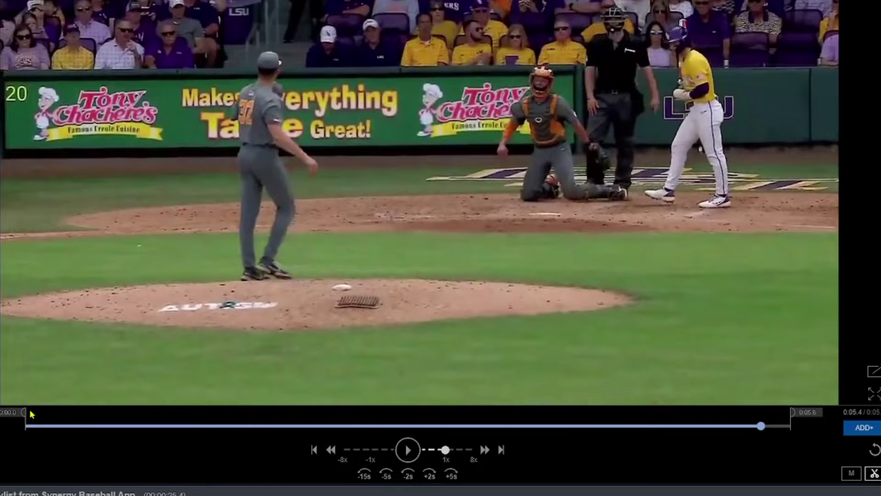
{"action": "left_click_drag", "start_coordinate": [26, 413], "coordinate": [274, 412]}
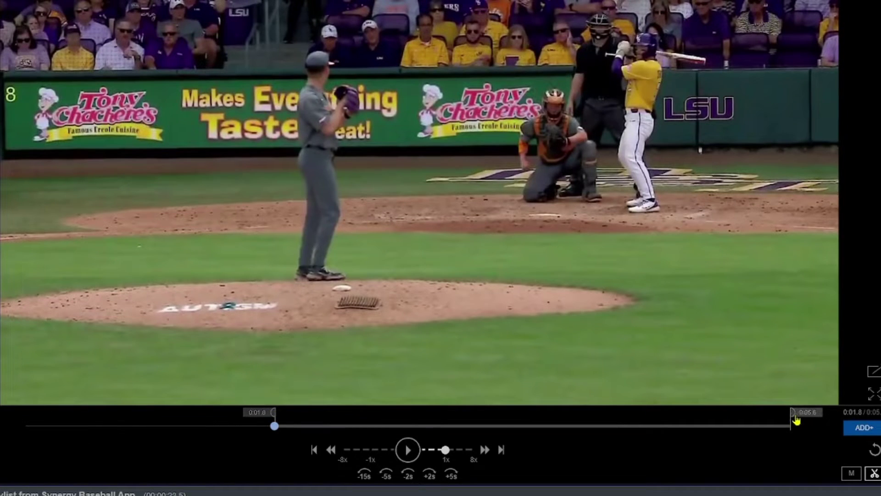
{"action": "left_click_drag", "start_coordinate": [796, 420], "coordinate": [768, 417]}
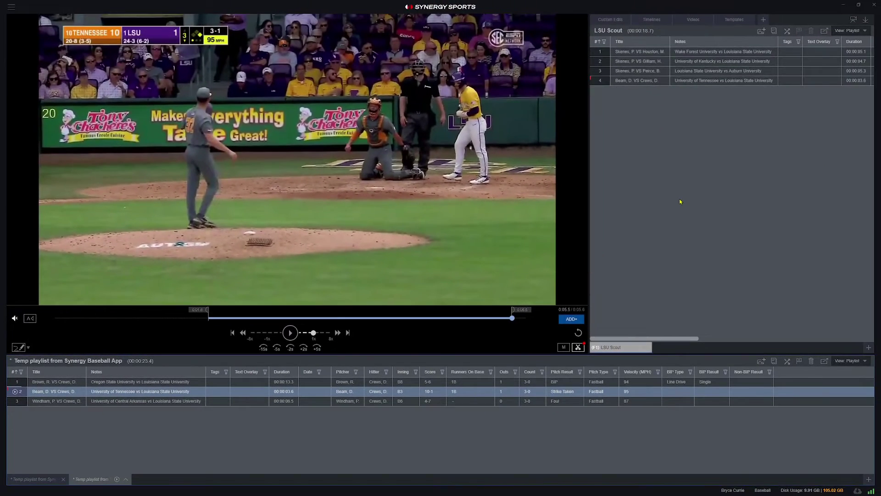
{"action": "left_click_drag", "start_coordinate": [13, 406], "coordinate": [638, 232]}
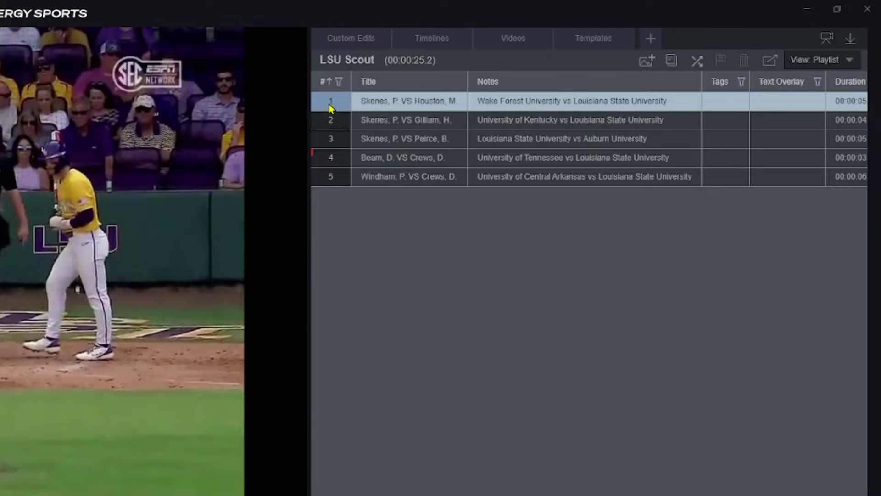
Play LSU Scout from clip 1 in Clip-to-Clip mode, pausing on the Skenes vs Peirce clip.
{"action": "left_click", "coordinate": [330, 106]}
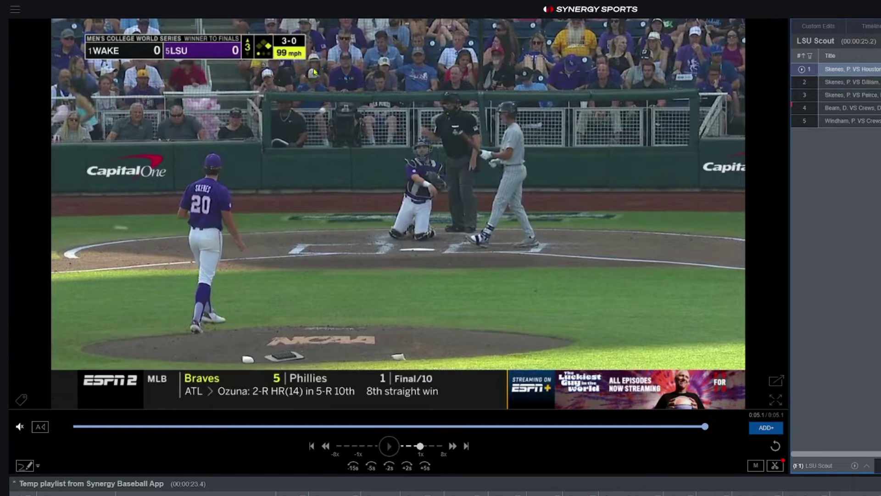
{"action": "left_click", "coordinate": [15, 9]}
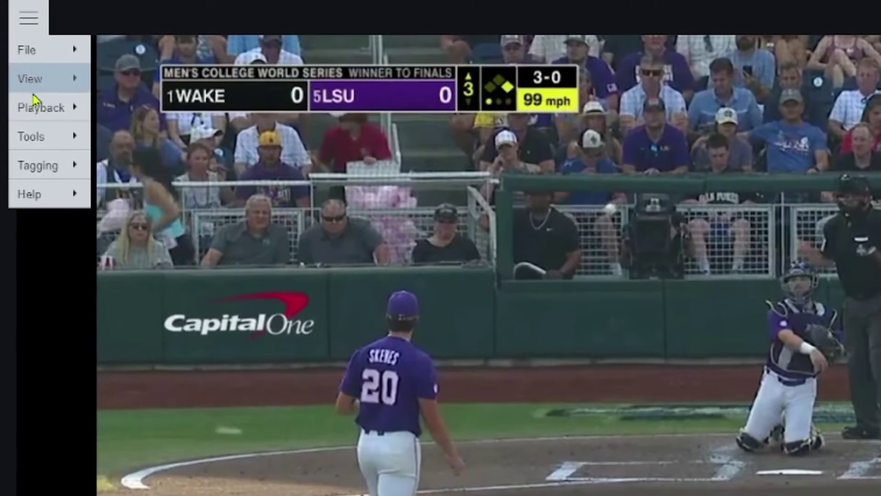
{"action": "mouse_move", "coordinate": [19, 59]}
{"action": "mouse_move", "coordinate": [124, 105]}
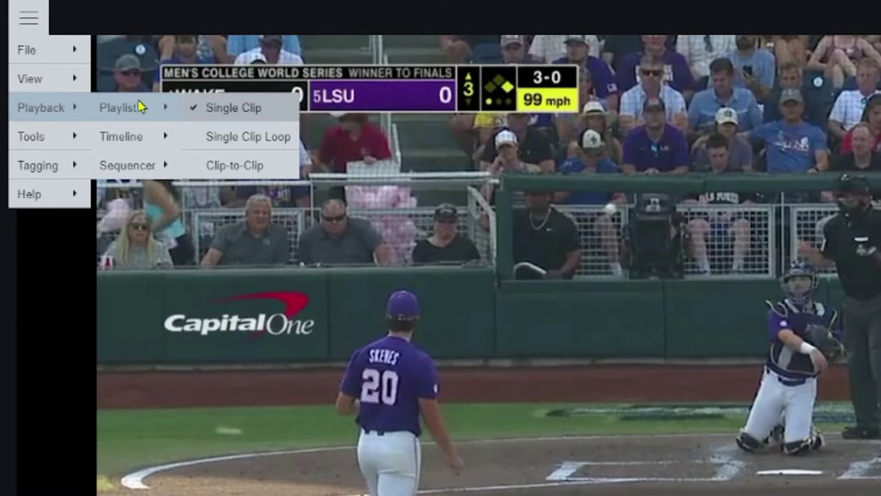
{"action": "left_click", "coordinate": [256, 167]}
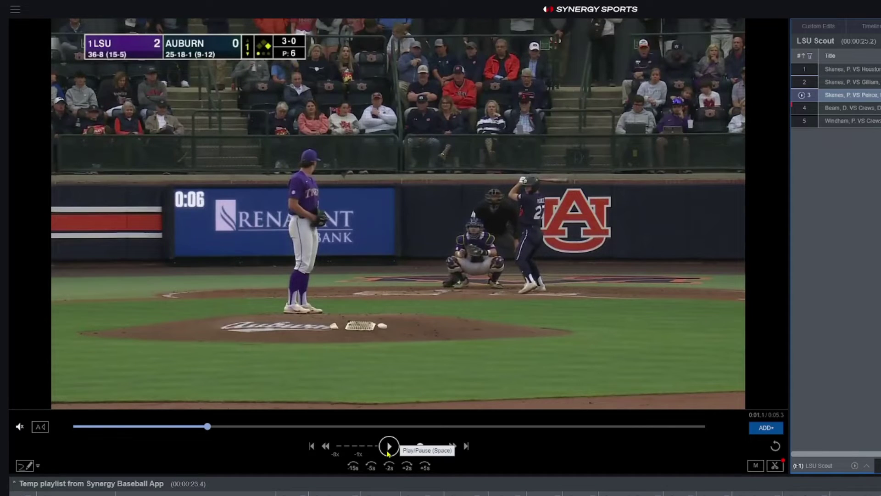
{"action": "left_click", "coordinate": [388, 453]}
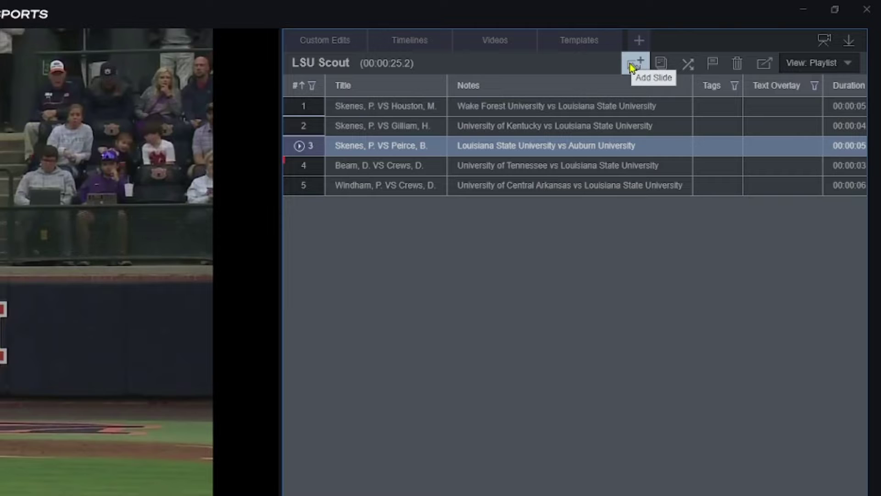
Insert a title slide into LSU Scout and move it to the top of the playlist.
{"action": "left_click", "coordinate": [631, 66]}
{"action": "left_click", "coordinate": [638, 87]}
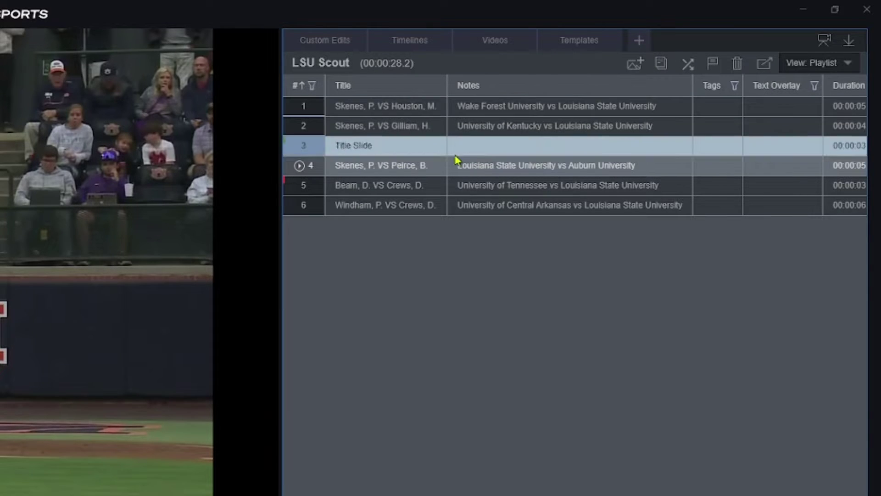
{"action": "double_click", "coordinate": [314, 149]}
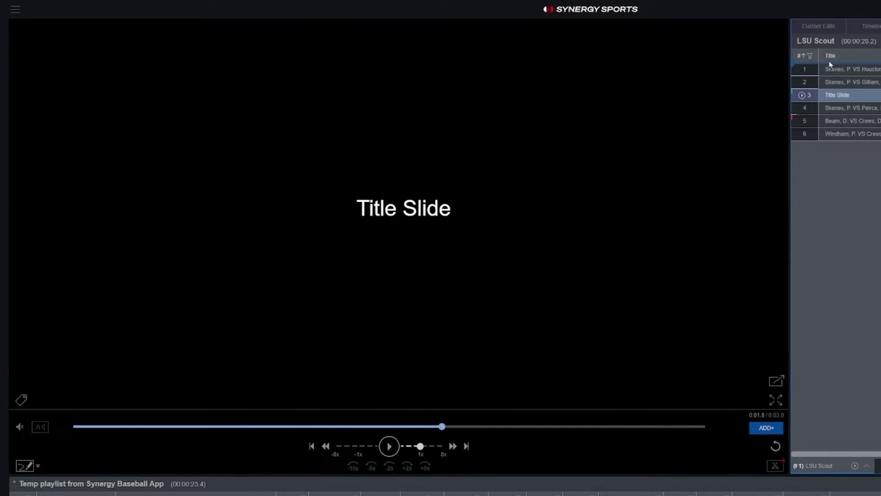
{"action": "left_click_drag", "start_coordinate": [825, 93], "coordinate": [849, 69]}
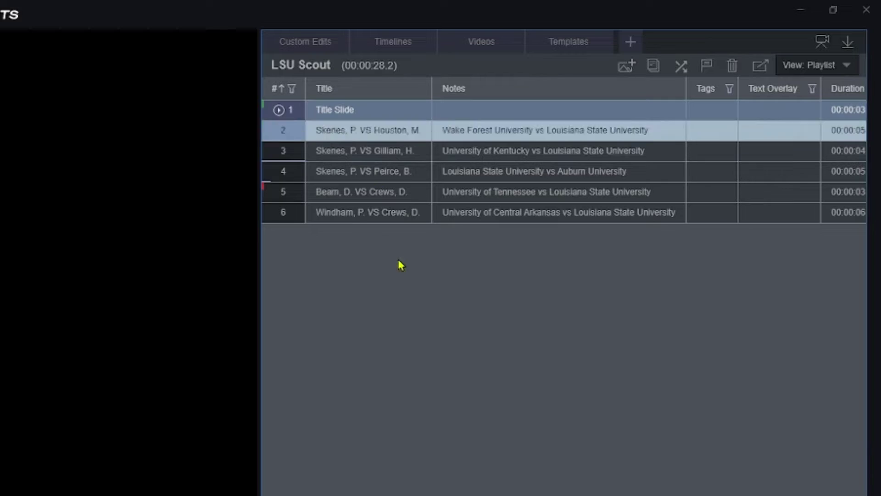
Title the first row 'LSU Scout' and play clip 2.
{"action": "double_click", "coordinate": [360, 112]}
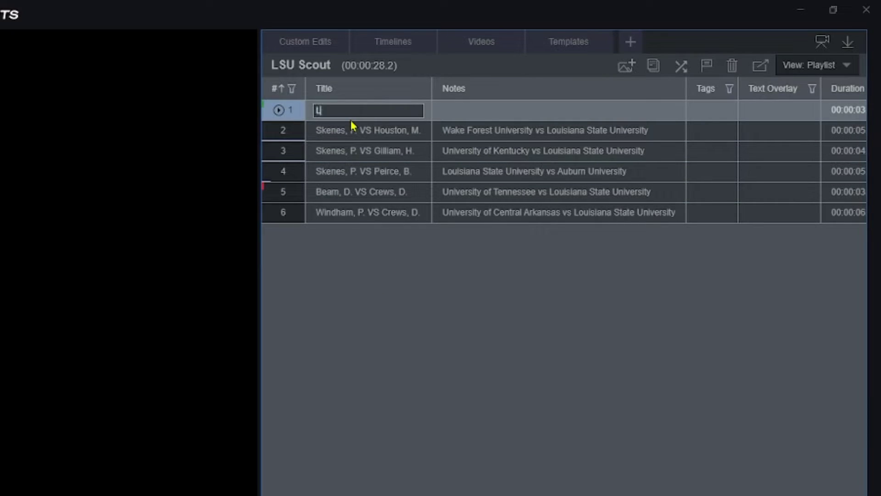
{"action": "key", "text": "Return"}
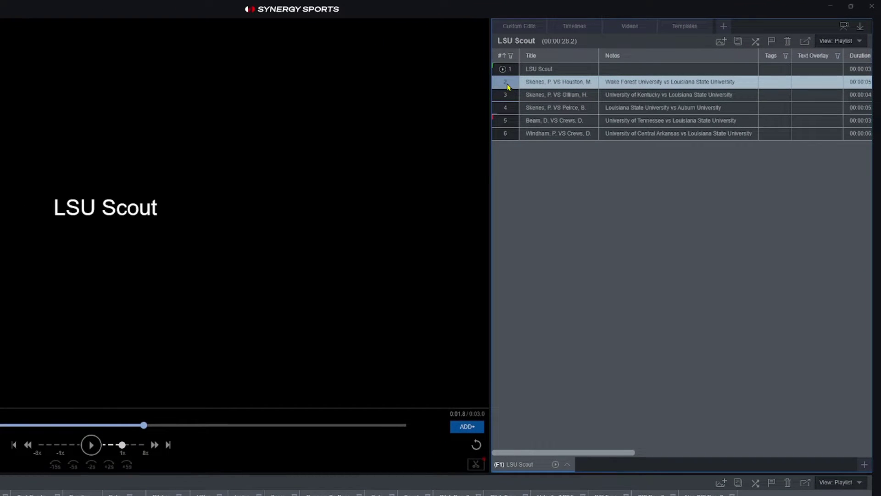
{"action": "double_click", "coordinate": [508, 87]}
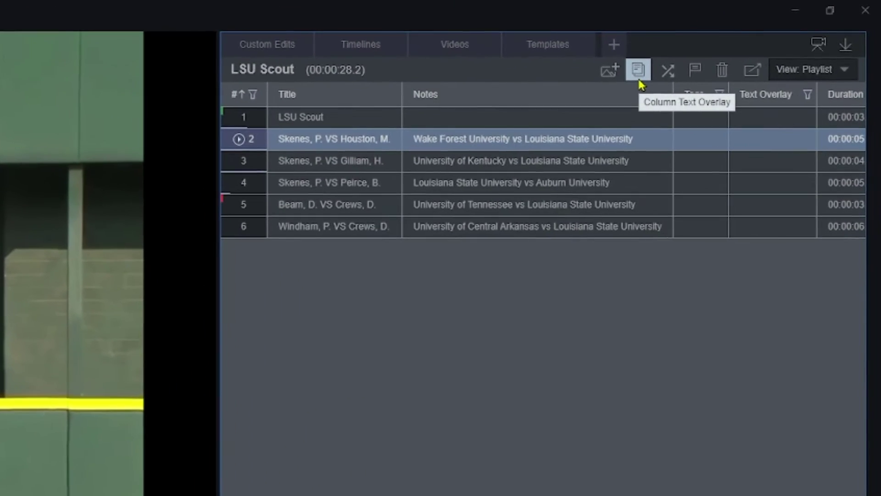
Add a Pitcher name text overlay to clip 2 at the video's top right.
{"action": "left_click", "coordinate": [638, 70]}
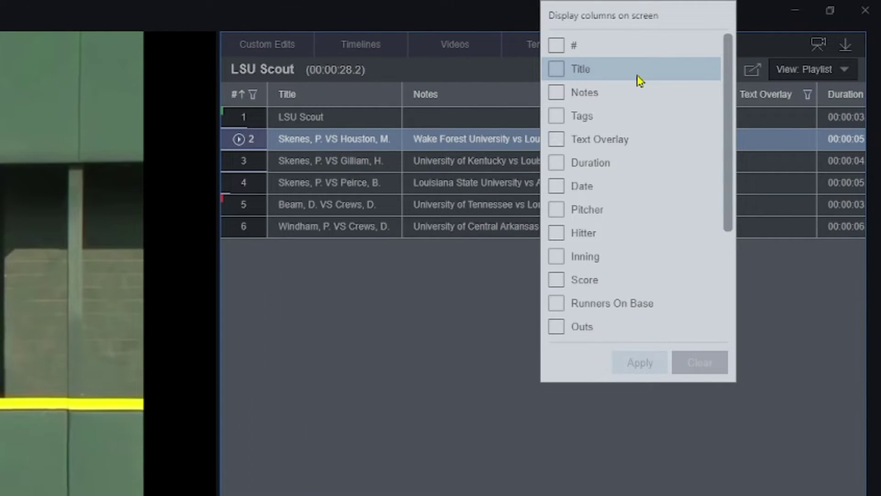
{"action": "left_click_drag", "start_coordinate": [728, 203], "coordinate": [720, 232]}
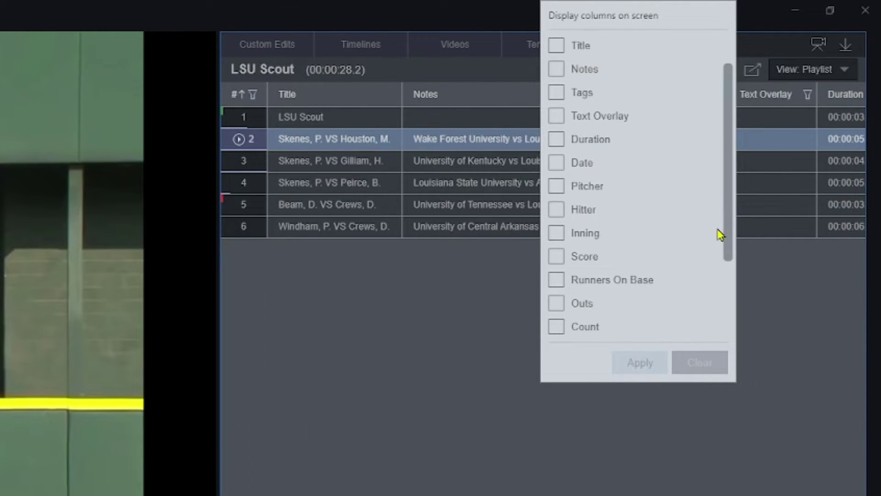
{"action": "left_click", "coordinate": [557, 187]}
{"action": "left_click", "coordinate": [639, 364]}
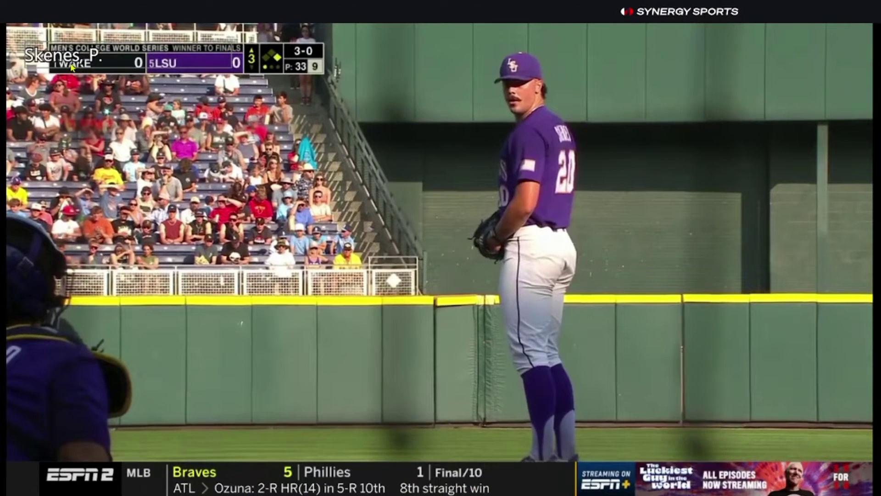
{"action": "left_click_drag", "start_coordinate": [71, 67], "coordinate": [725, 52]}
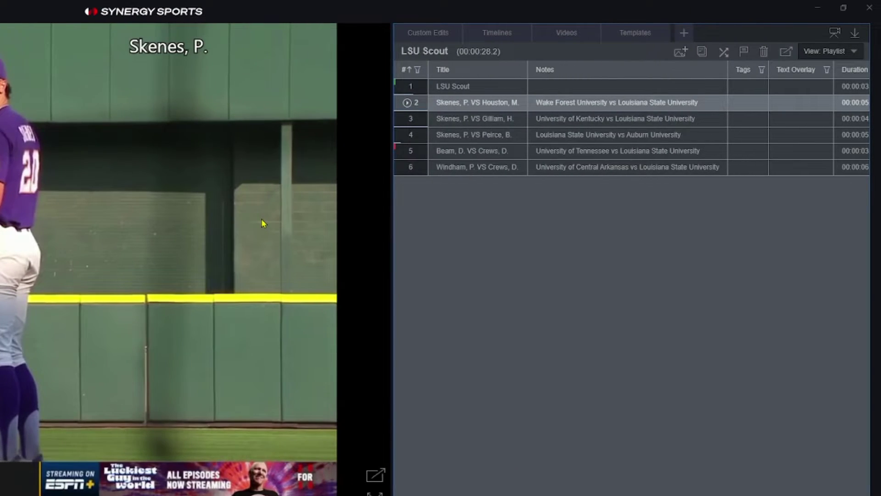
Add a Velocity overlay showing 99 just below the pitcher's name.
{"action": "left_click", "coordinate": [701, 52]}
{"action": "left_click_drag", "start_coordinate": [769, 157], "coordinate": [750, 249]}
{"action": "left_click", "coordinate": [666, 189]}
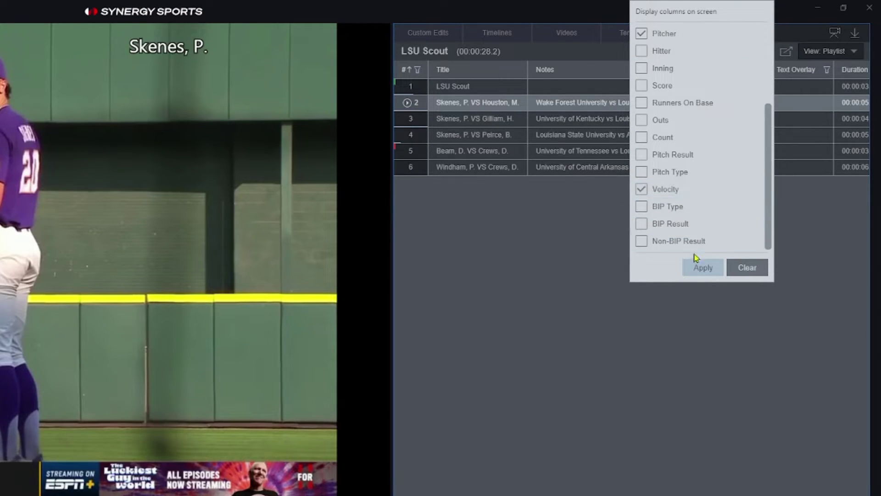
{"action": "left_click", "coordinate": [698, 267]}
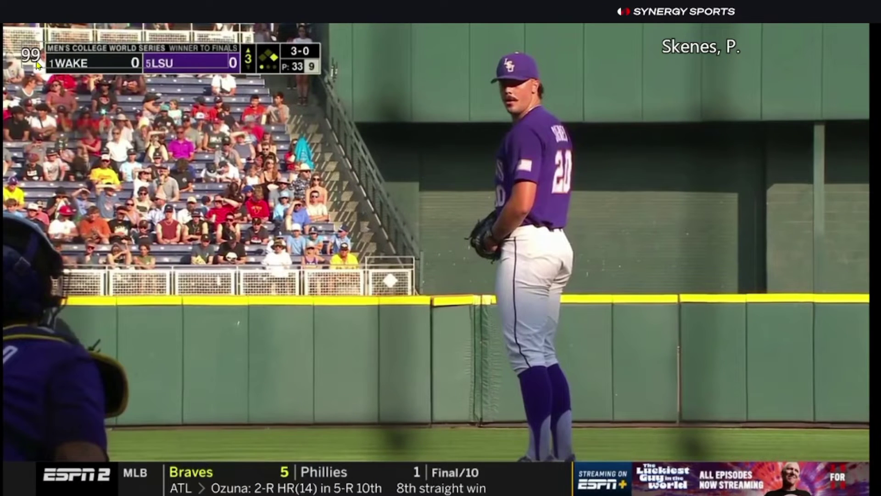
{"action": "left_click_drag", "start_coordinate": [37, 65], "coordinate": [810, 88]}
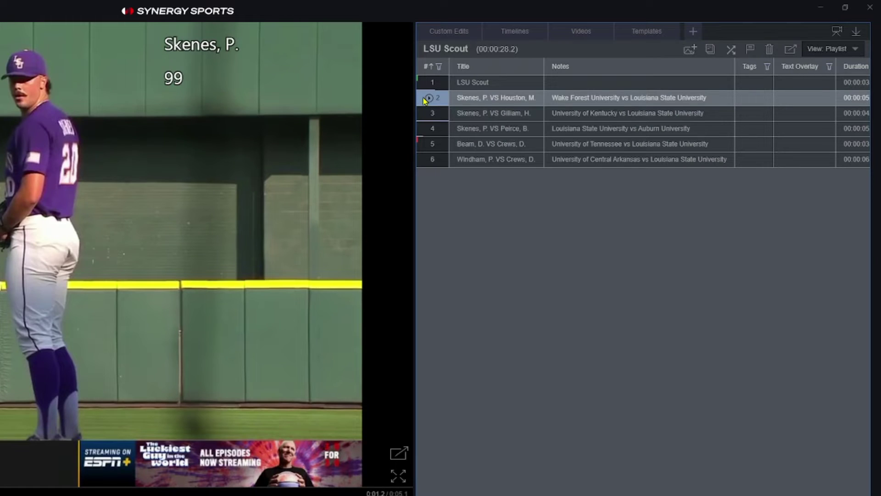
Pause clip 2 and add a custom 'Manual' text overlay, placed lower on the video.
{"action": "left_click", "coordinate": [428, 98]}
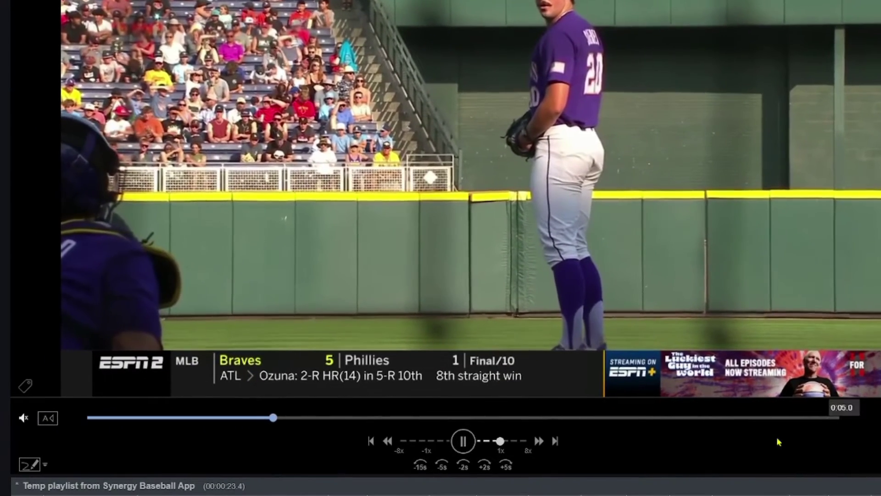
{"action": "key", "text": "space"}
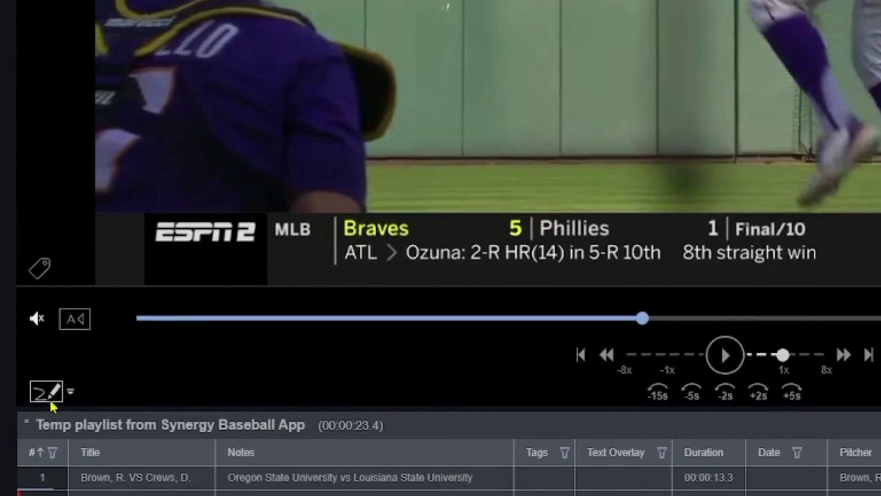
{"action": "left_click", "coordinate": [51, 402]}
{"action": "left_click", "coordinate": [114, 393]}
{"action": "left_click", "coordinate": [128, 393]}
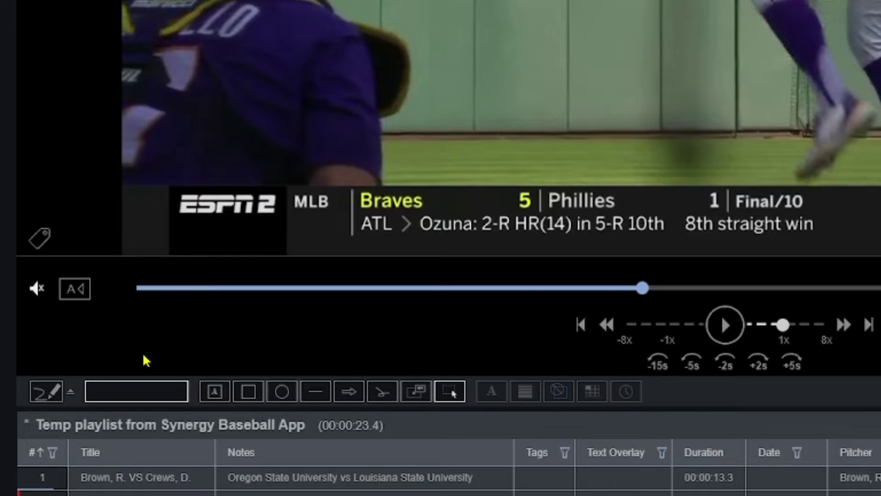
{"action": "type", "text": "Manual"}
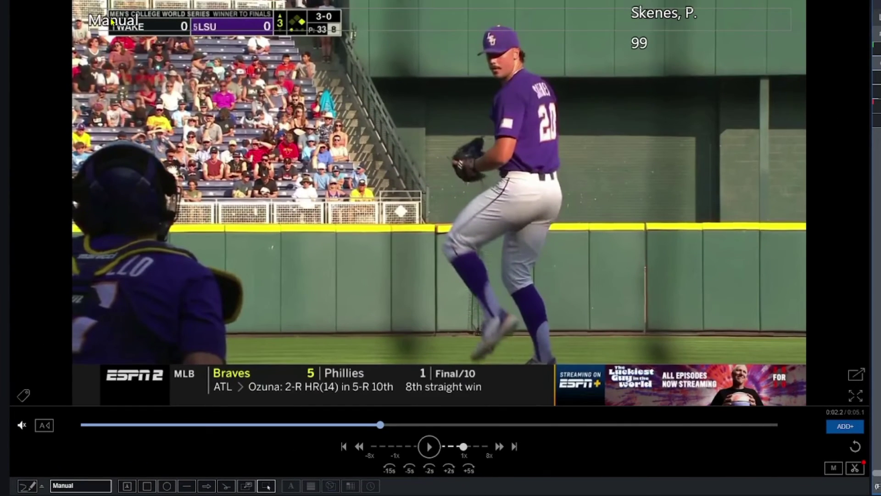
{"action": "key", "text": "Return"}
{"action": "left_click_drag", "start_coordinate": [166, 314], "coordinate": [414, 363]}
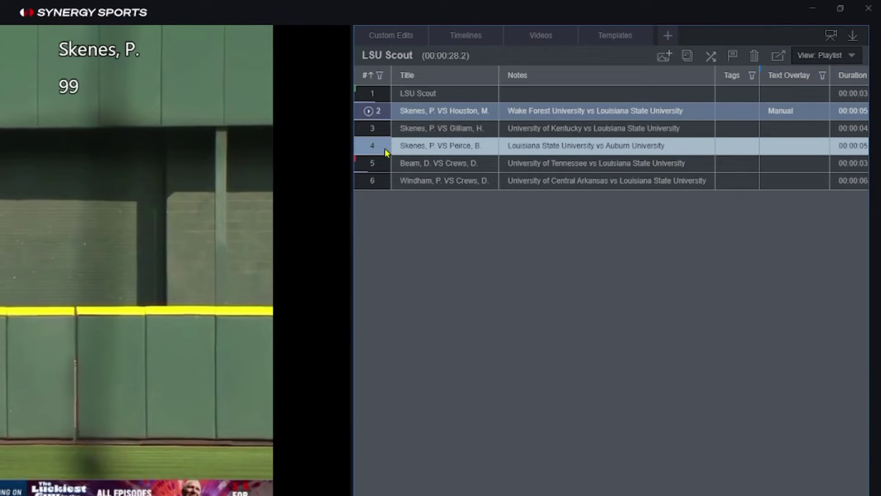
Move the Auburn clip to the end, Tennessee clip to third, and the Notes column before Title.
{"action": "left_click_drag", "start_coordinate": [383, 148], "coordinate": [385, 206]}
{"action": "left_click_drag", "start_coordinate": [387, 148], "coordinate": [399, 128]}
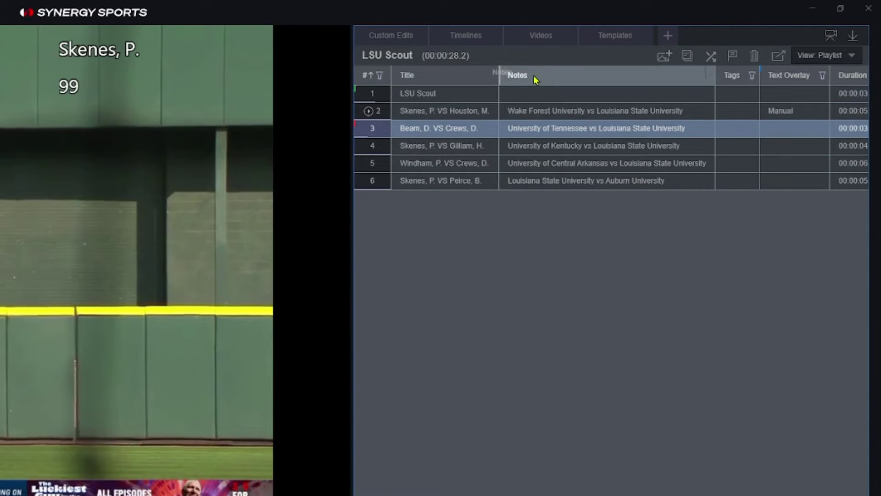
{"action": "left_click_drag", "start_coordinate": [412, 96], "coordinate": [419, 92]}
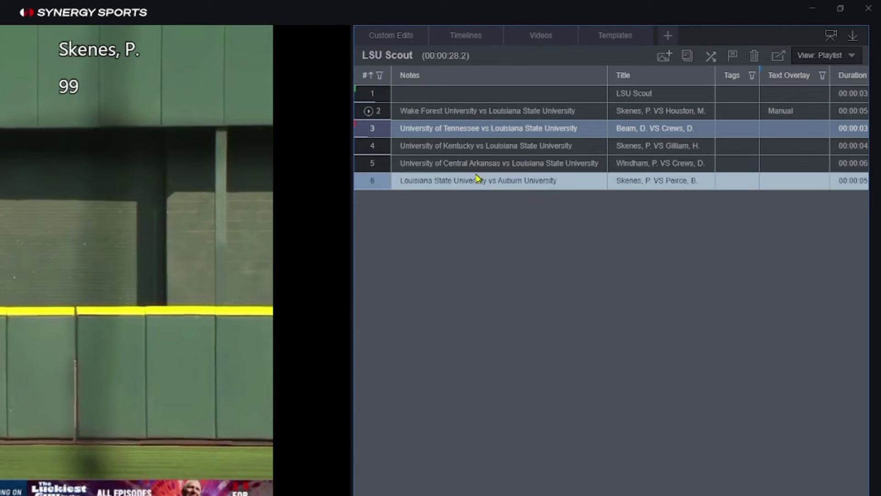
{"action": "left_click", "coordinate": [450, 98]}
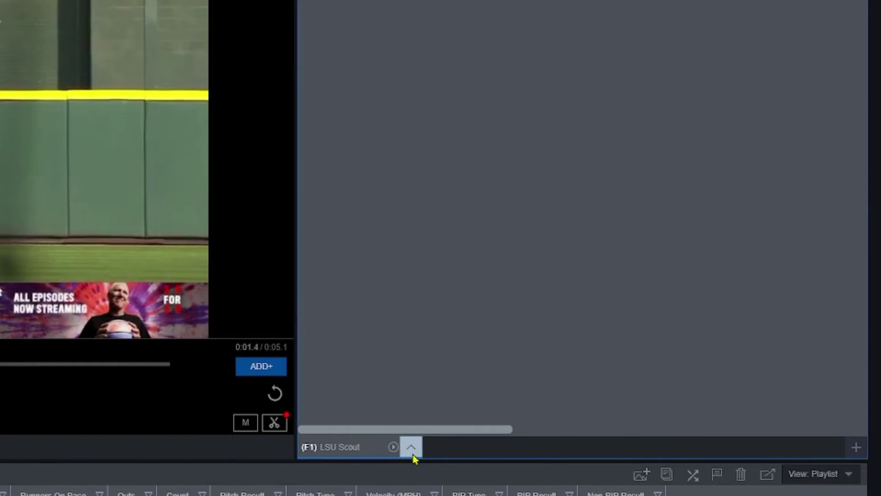
Share the LSU Scout playlist in the editor with three team members.
{"action": "left_click", "coordinate": [412, 447]}
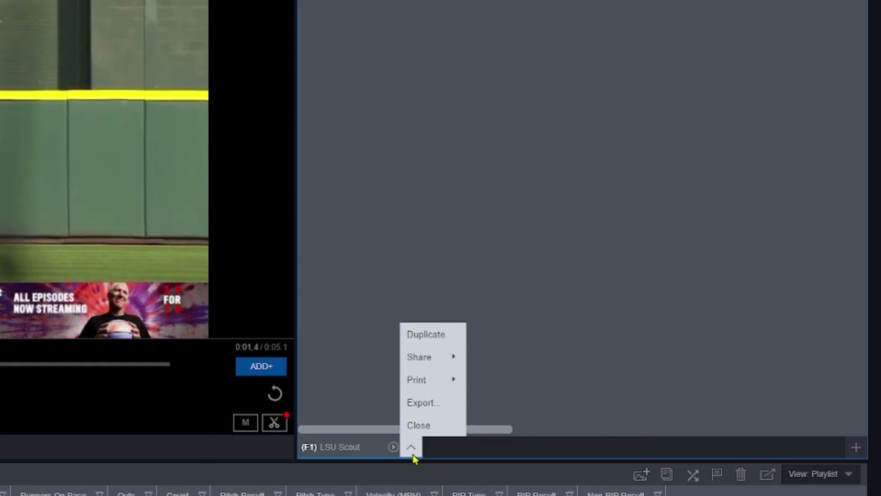
{"action": "mouse_move", "coordinate": [423, 359]}
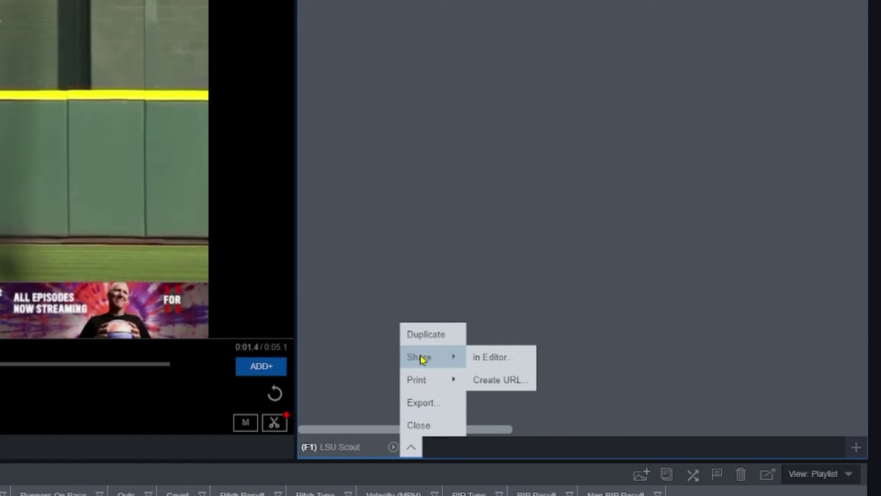
{"action": "left_click", "coordinate": [491, 367]}
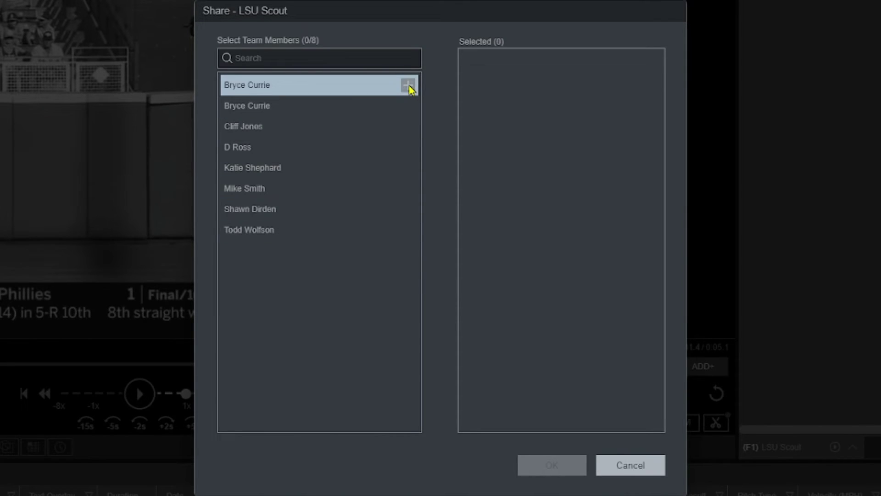
{"action": "left_click", "coordinate": [408, 129]}
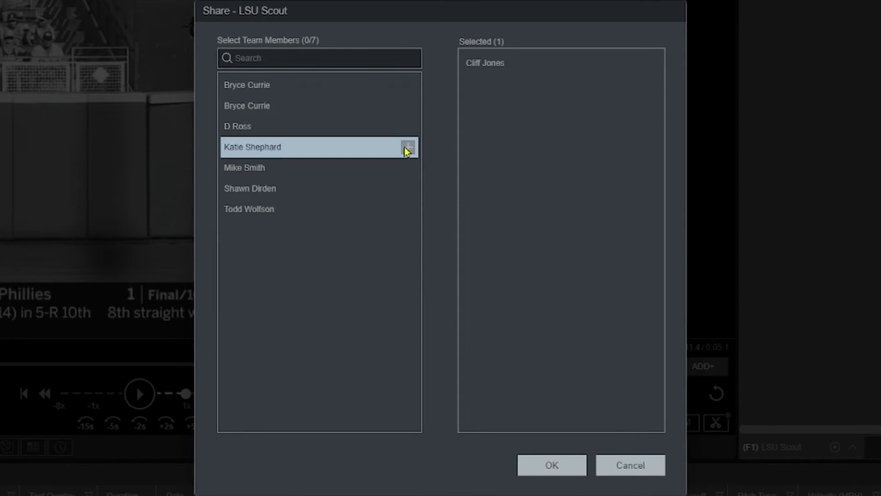
{"action": "left_click", "coordinate": [408, 148]}
{"action": "left_click", "coordinate": [408, 169]}
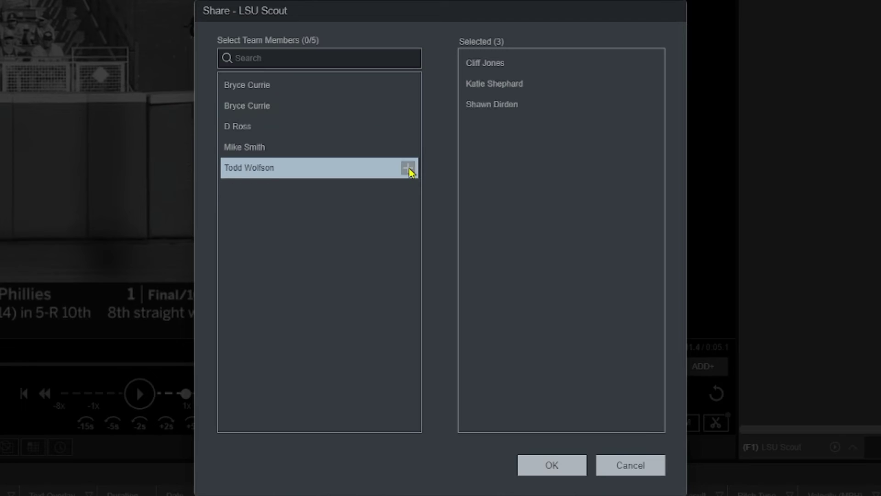
{"action": "left_click", "coordinate": [580, 463]}
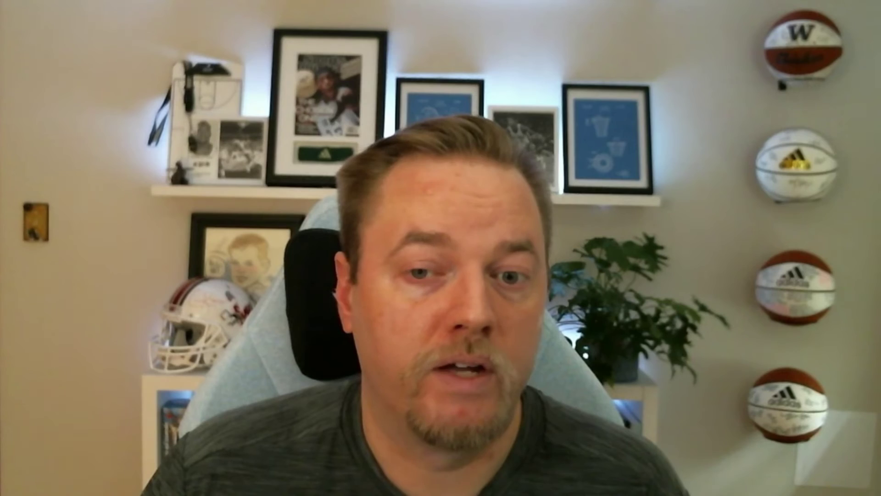